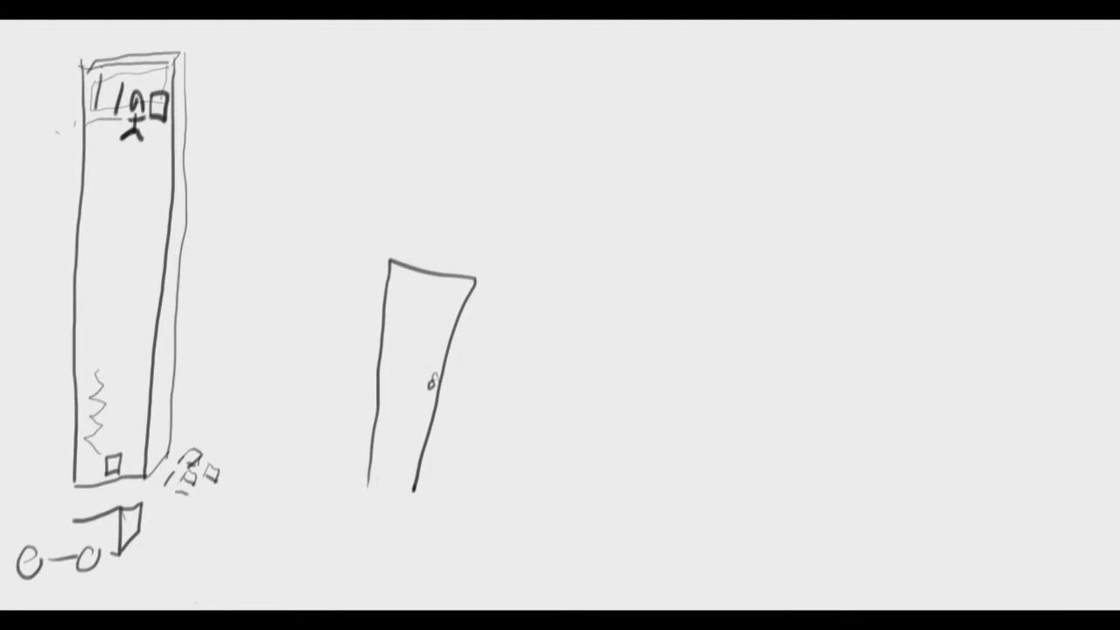
# Step: Draw the outline of a door in the middle of the canvas with the pencil
pyautogui.moveTo(347, 317)
pyautogui.mouseDown()
pyautogui.moveTo(321, 405)
pyautogui.moveTo(351, 315)
pyautogui.moveTo(425, 312)
pyautogui.moveTo(422, 345)
pyautogui.moveTo(356, 316)
pyautogui.mouseUp()
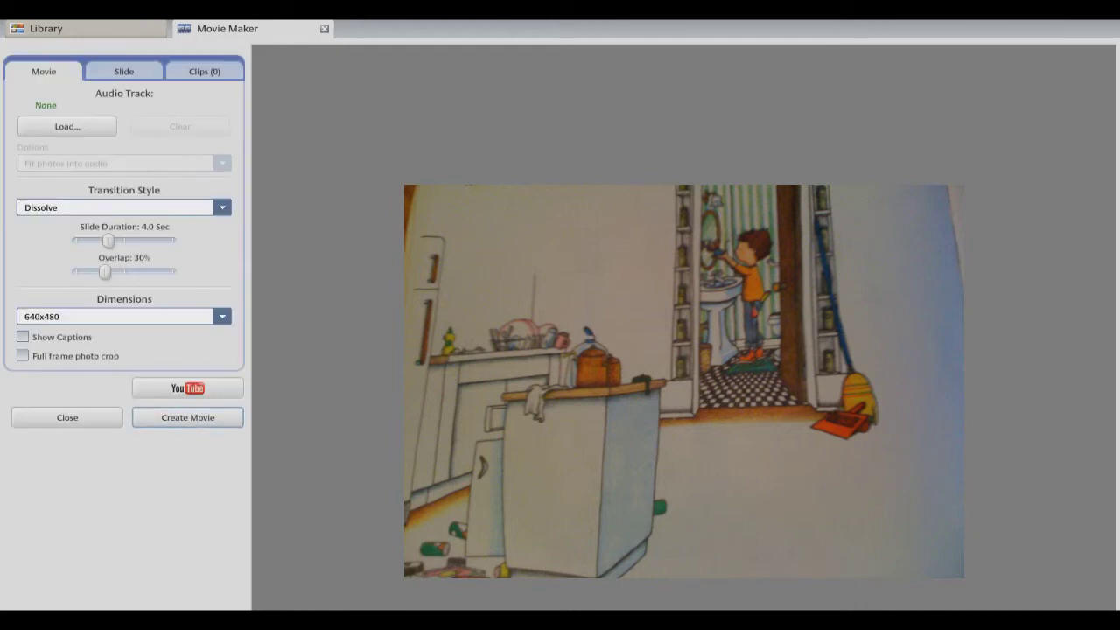
# Step: Play the picture-book movie preview with Dissolve transitions, resuming it after it pauses
pyautogui.press('Return')
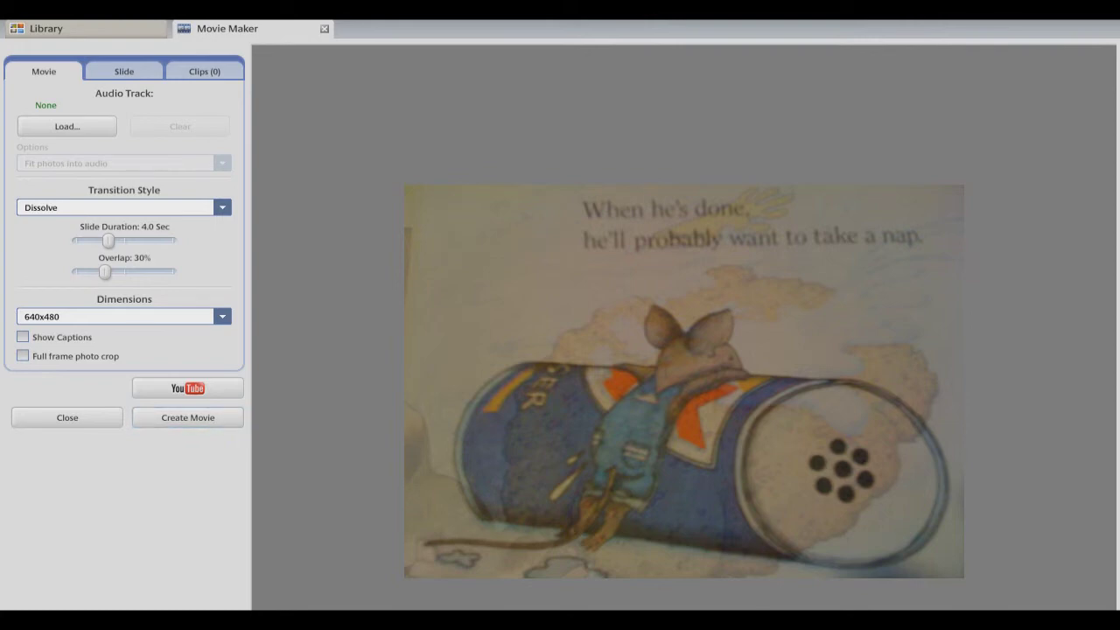
pyautogui.press('Return')
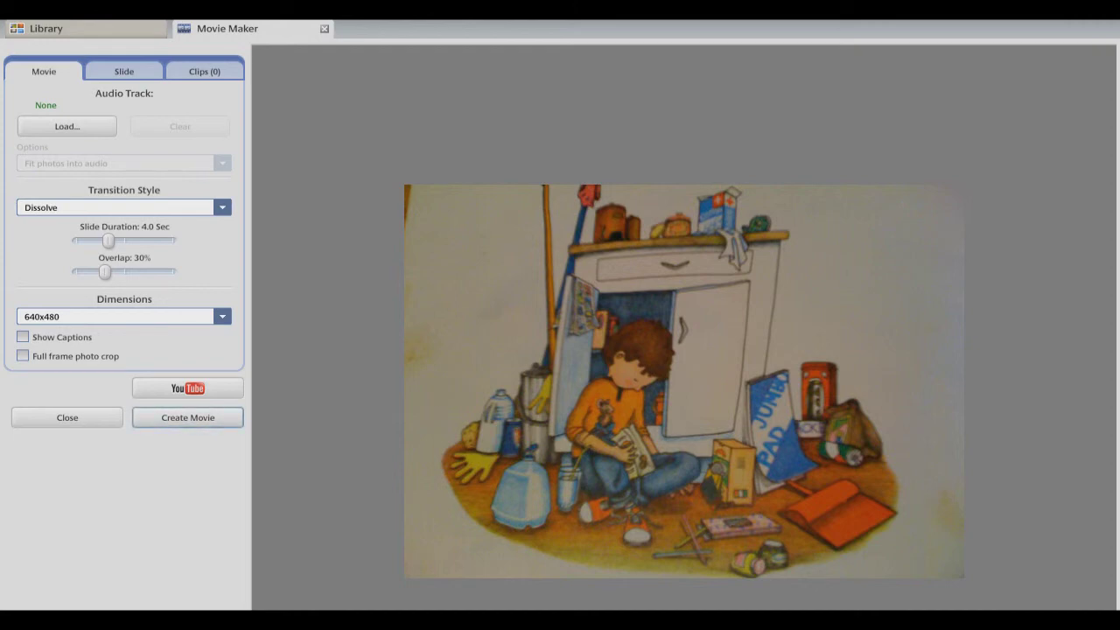
# Step: Switch from Picasa back to the VUE IfYouGiveAMouseACookie photo map
pyautogui.hotkey('alt', 'Tab')
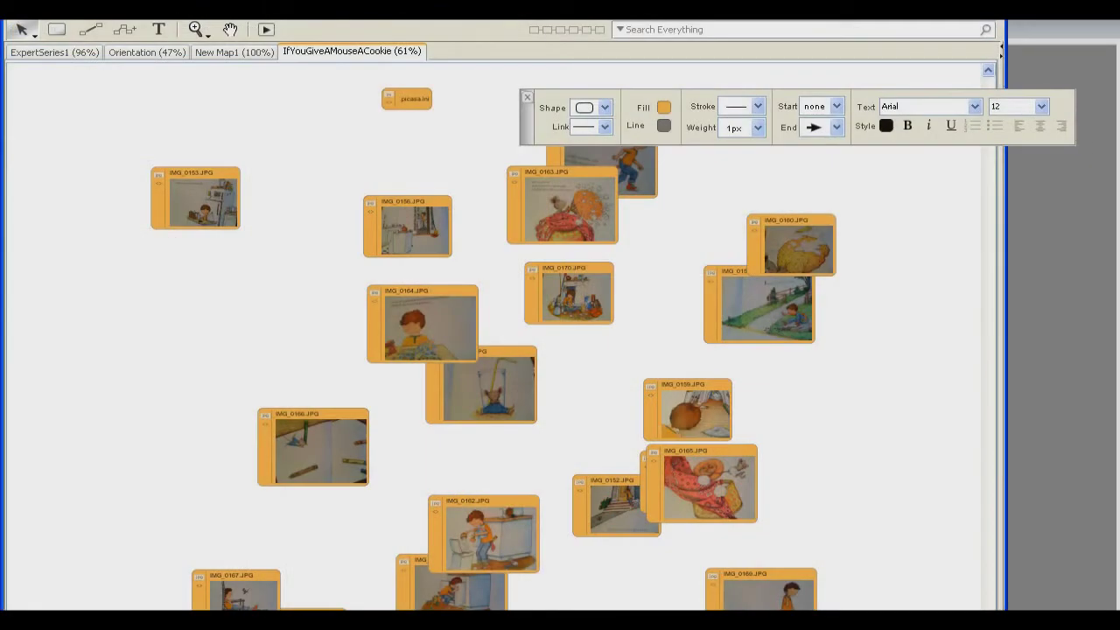
# Step: Move IMG_0167 and IMG_0158 up-left and delete the stray .picasa.ini node from the map
pyautogui.moveTo(236, 588); pyautogui.dragTo(111, 474)
pyautogui.moveTo(291, 610); pyautogui.dragTo(237, 522)
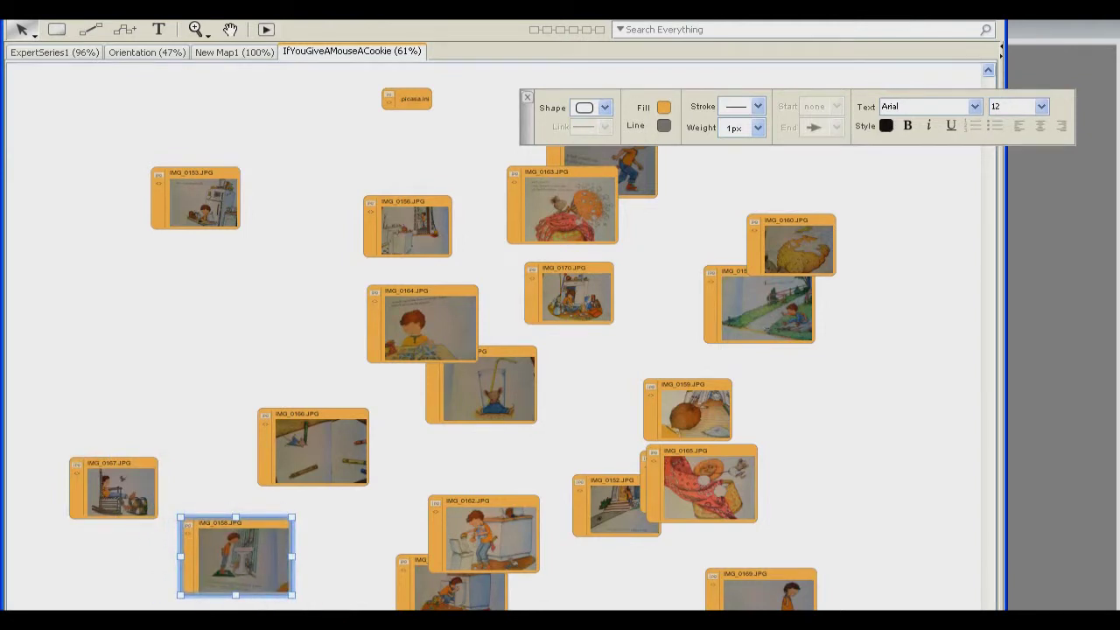
pyautogui.hotkey('alt', 'h')
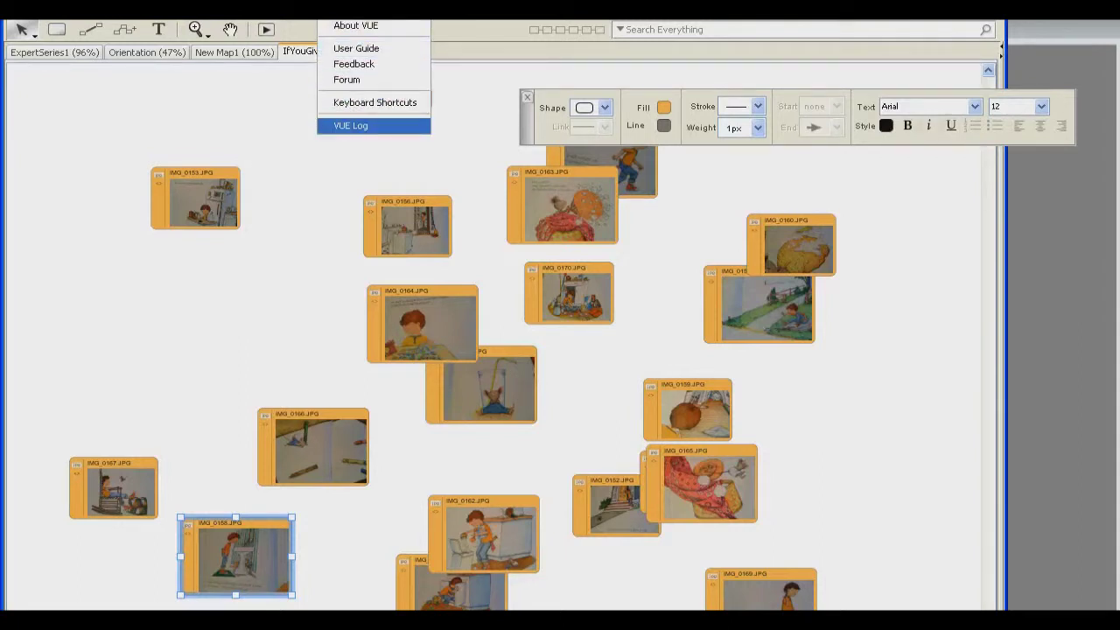
pyautogui.press('Up')
pyautogui.press('Up')
pyautogui.press('Up')
pyautogui.press('Up')
pyautogui.press('Up')
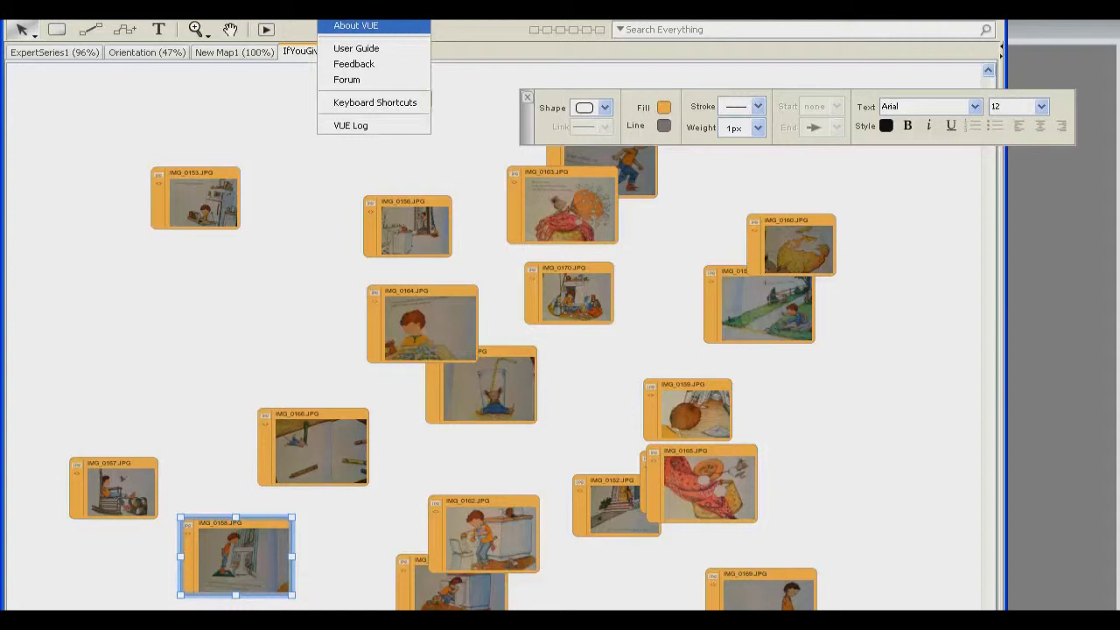
pyautogui.press('Escape')
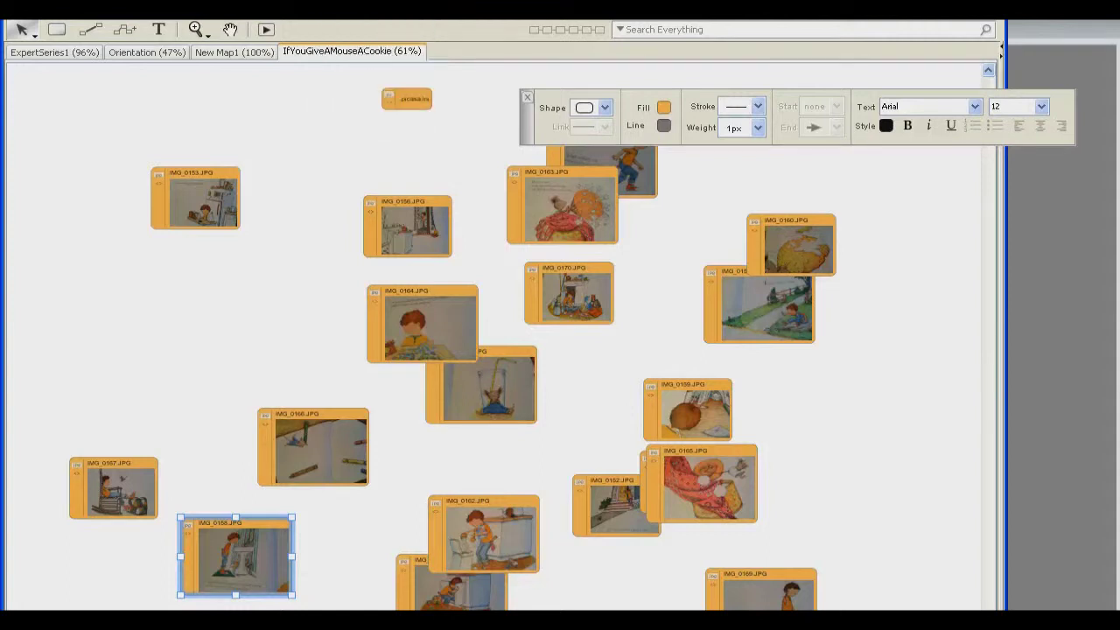
pyautogui.click(406, 98)
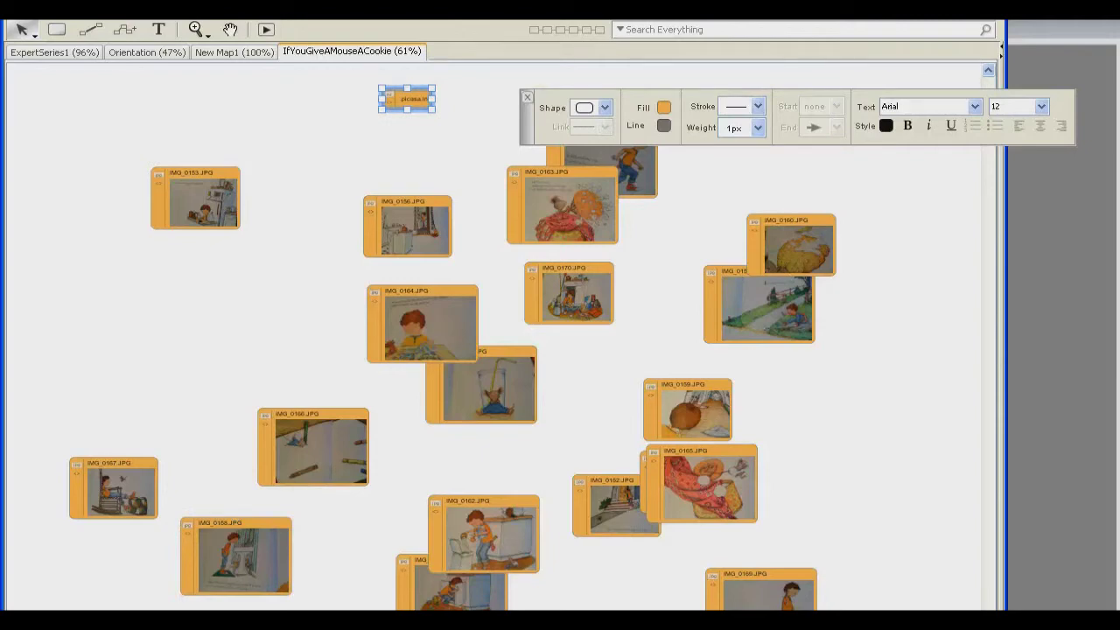
pyautogui.press('Delete')
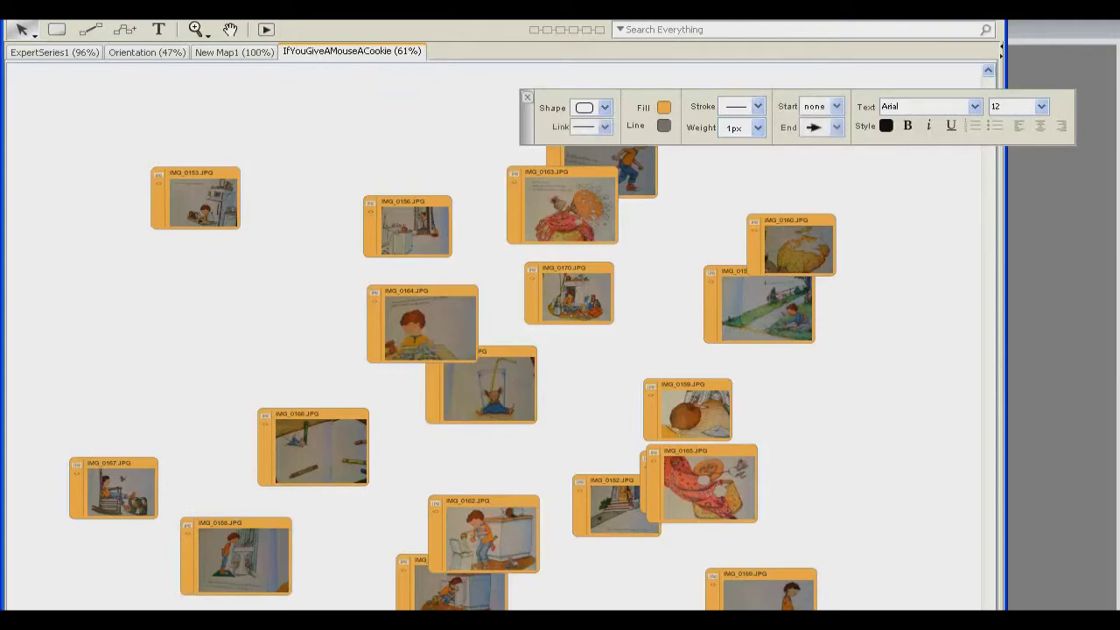
# Step: Move IMG_0153, 0167, 0166, 0162, 0154, 0157, 0163, 0156 and 0164 into open canvas space
pyautogui.moveTo(196, 197); pyautogui.dragTo(117, 162)
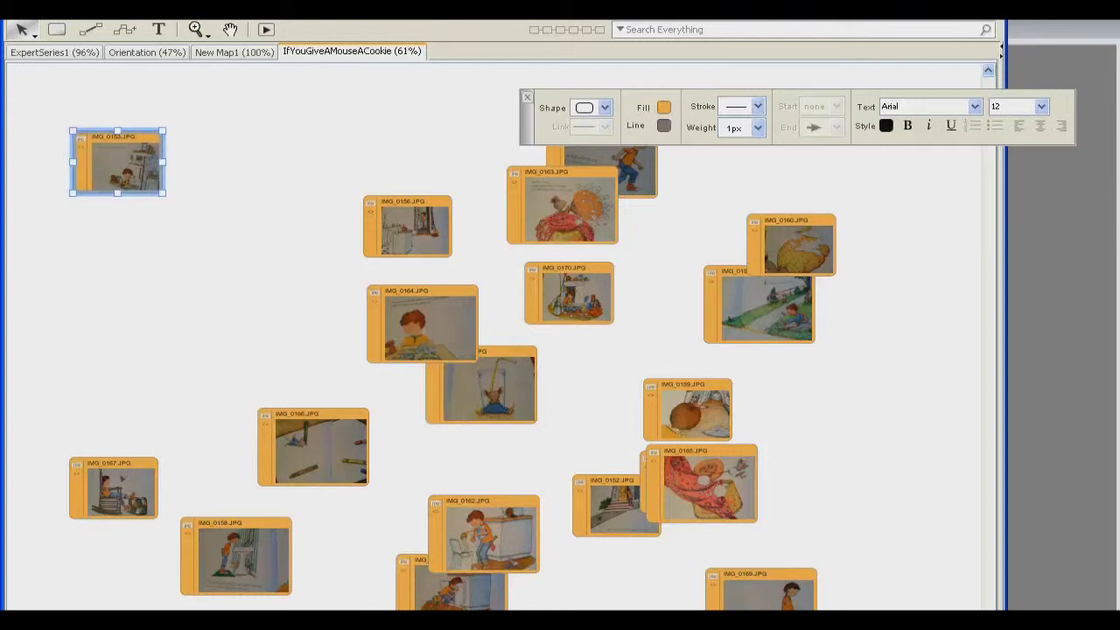
pyautogui.moveTo(114, 487); pyautogui.dragTo(113, 350)
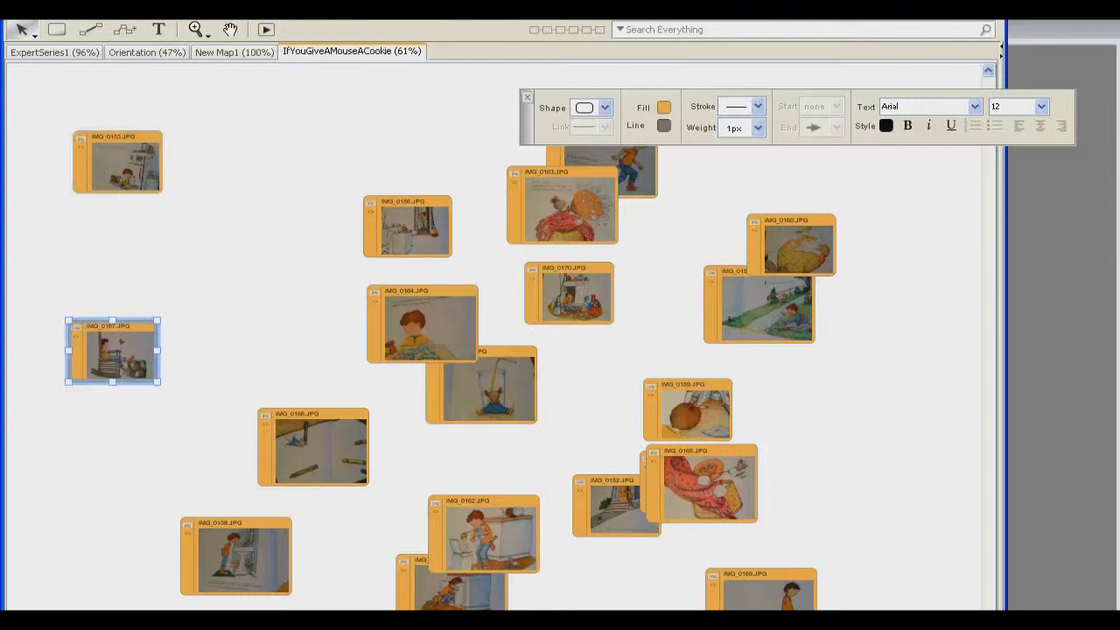
pyautogui.moveTo(313, 446); pyautogui.dragTo(274, 346)
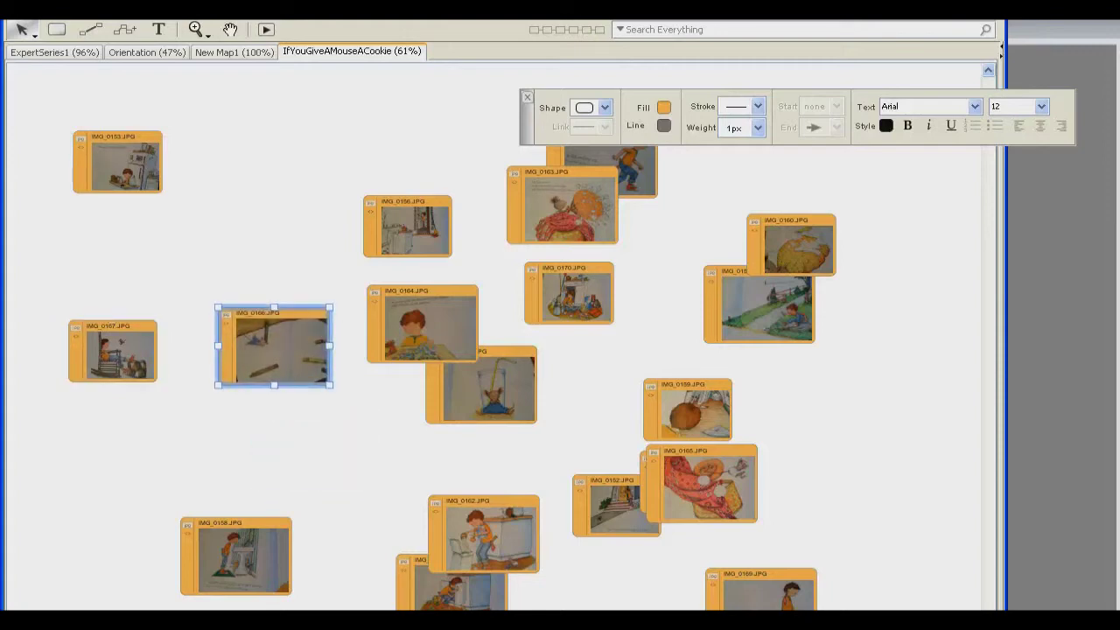
pyautogui.moveTo(483, 525); pyautogui.dragTo(112, 483)
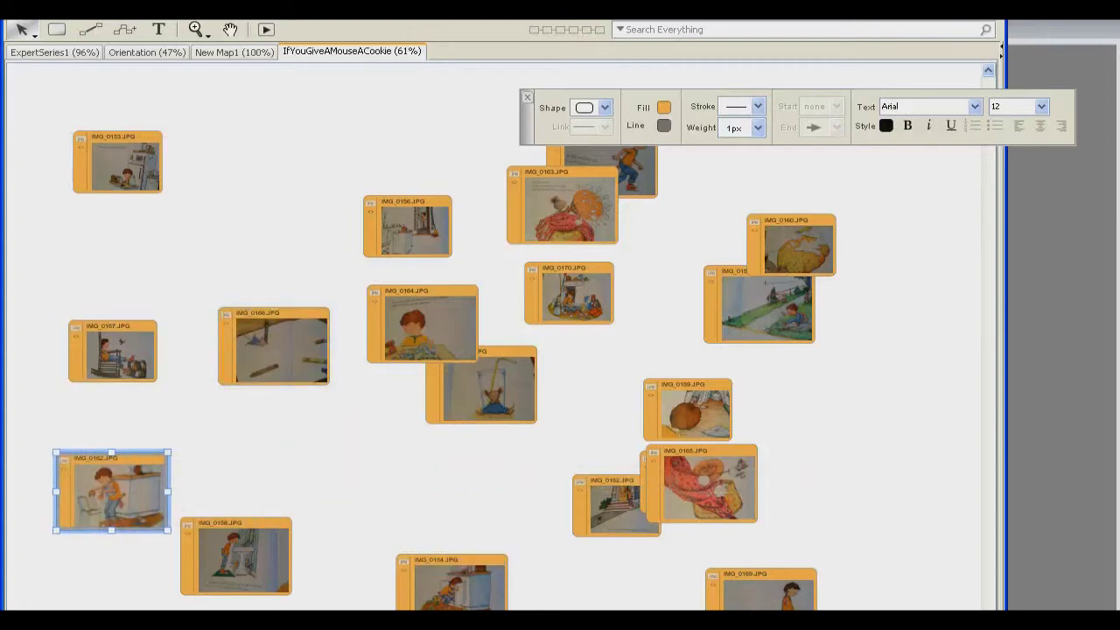
pyautogui.moveTo(451, 582); pyautogui.dragTo(412, 517)
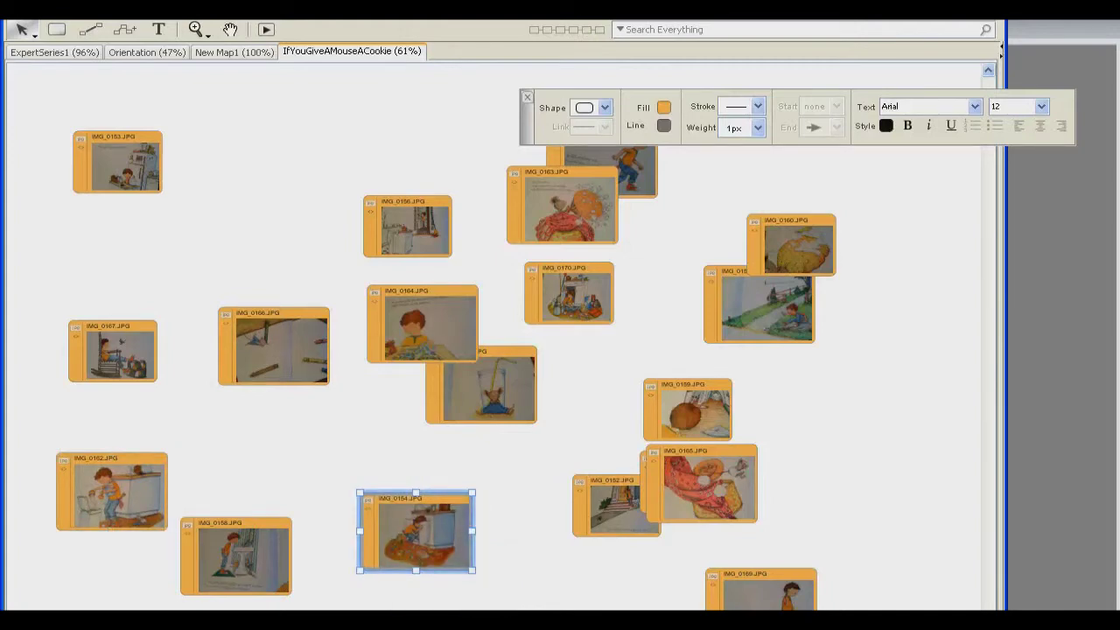
pyautogui.moveTo(637, 175); pyautogui.dragTo(712, 191)
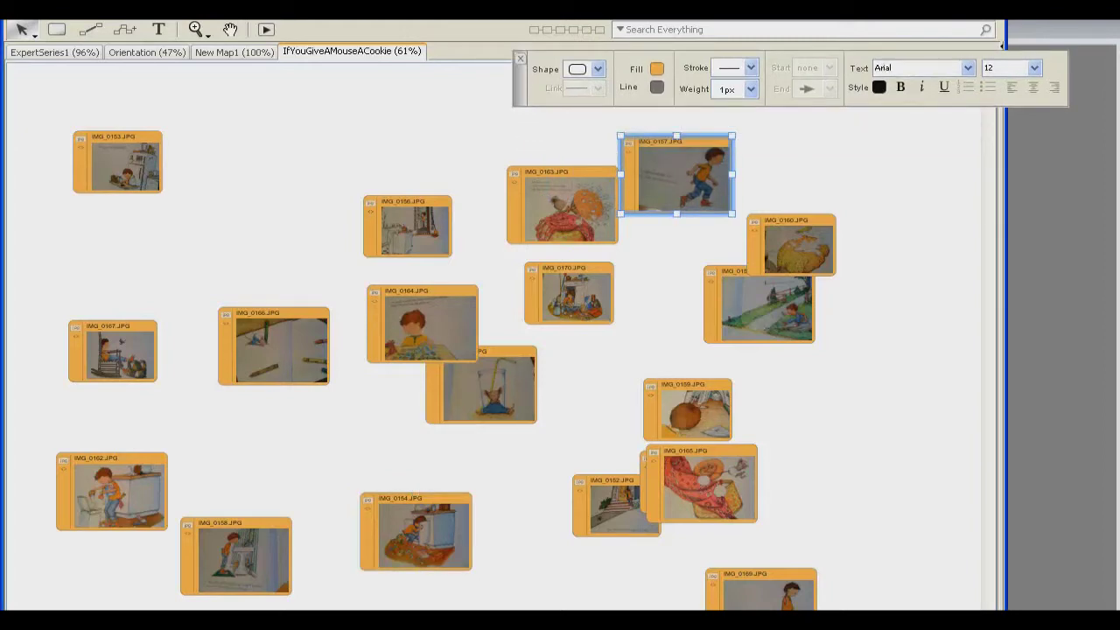
pyautogui.moveTo(562, 210); pyautogui.dragTo(490, 175)
pyautogui.moveTo(403, 232); pyautogui.dragTo(337, 184)
pyautogui.moveTo(420, 315); pyautogui.dragTo(380, 259)
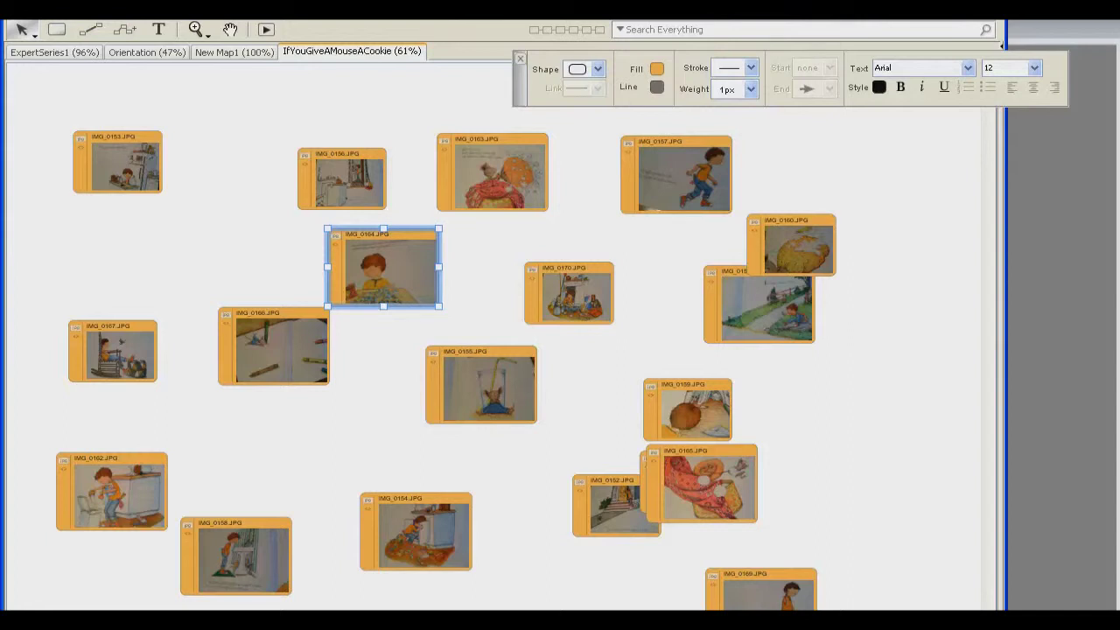
# Step: Separate IMG_0165/0161 and IMG_0169/0152, place IMG_0151 top-left with IMG_0153 below, then deselect
pyautogui.moveTo(705, 489); pyautogui.dragTo(858, 448)
pyautogui.moveTo(691, 490); pyautogui.dragTo(747, 505)
pyautogui.moveTo(744, 582); pyautogui.dragTo(537, 544)
pyautogui.moveTo(617, 507); pyautogui.dragTo(594, 476)
pyautogui.moveTo(759, 306); pyautogui.dragTo(614, 286)
pyautogui.moveTo(456, 259); pyautogui.dragTo(226, 140)
pyautogui.moveTo(140, 167); pyautogui.dragTo(154, 233)
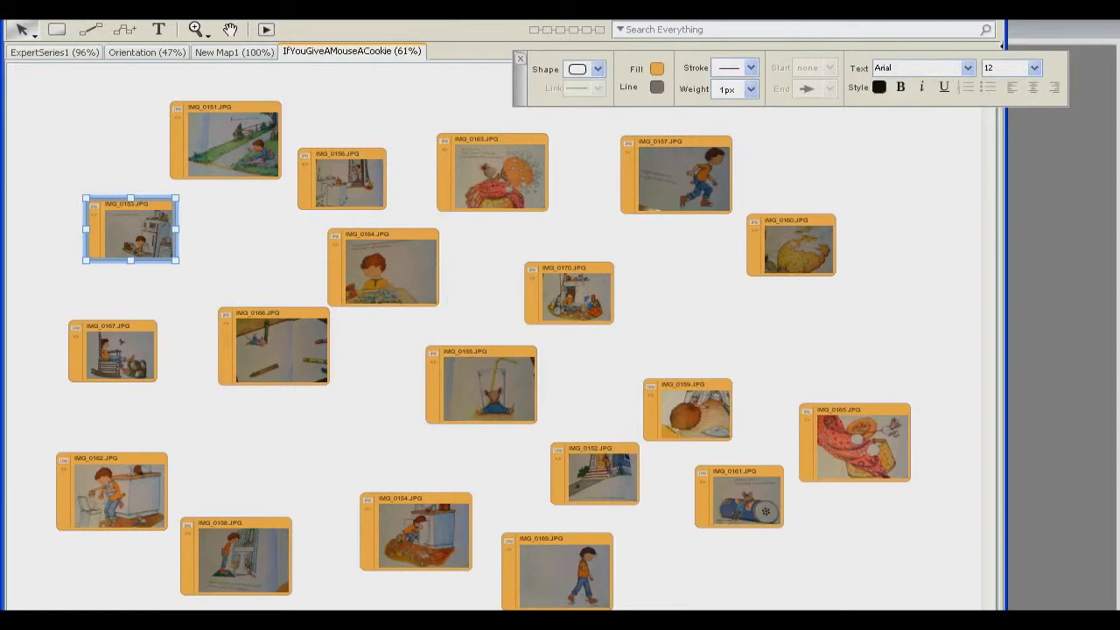
pyautogui.press('Escape')
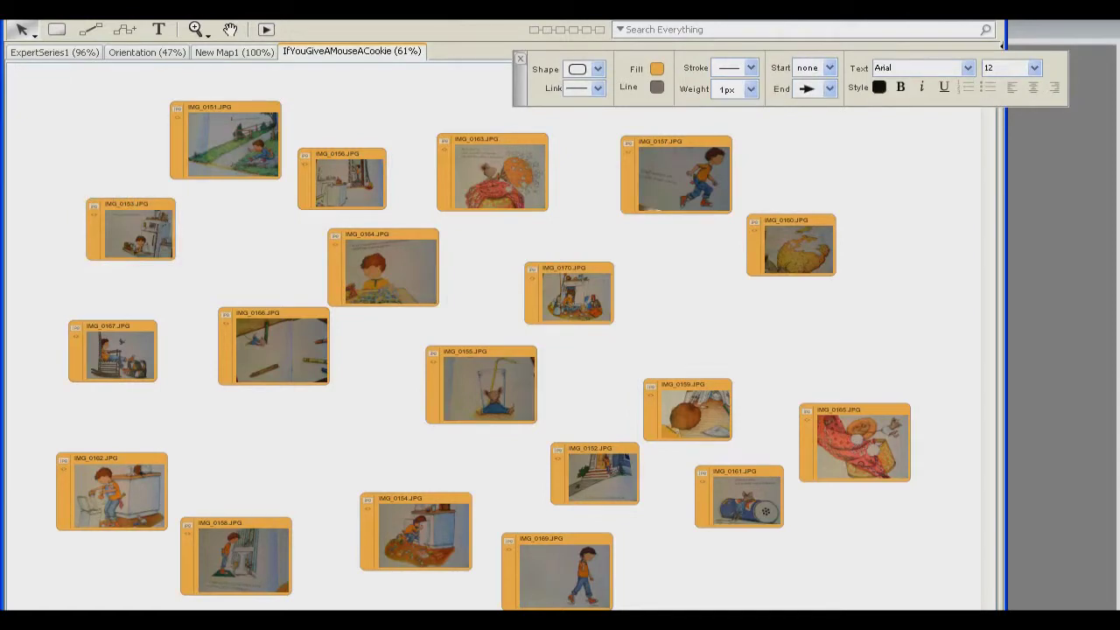
# Step: Browse the Presentation menu and its neighbouring menus to review the available options
pyautogui.click(266, 29)
pyautogui.press('Escape')
pyautogui.click(265, 29)
pyautogui.moveTo(262, 26)
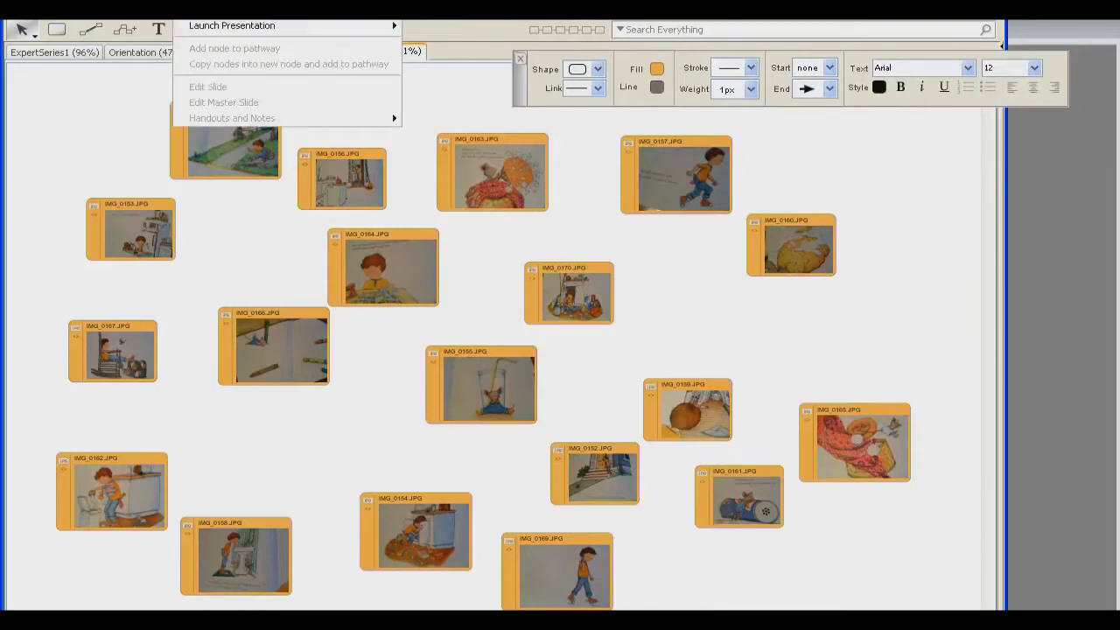
pyautogui.press('Escape')
pyautogui.click(127, 29)
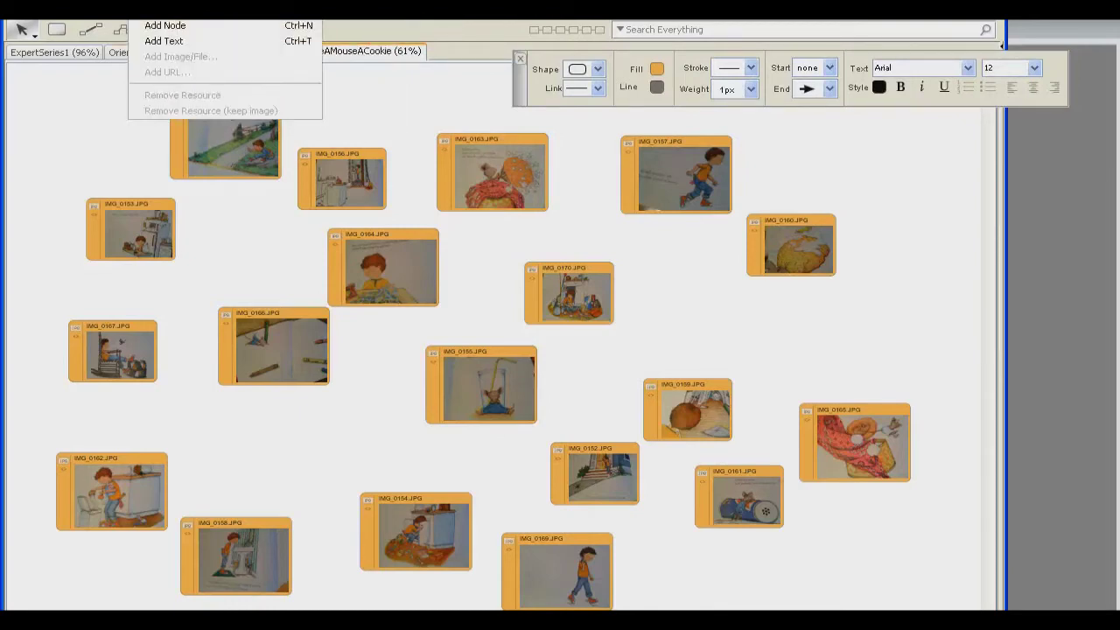
pyautogui.click(183, 29)
pyautogui.press('Right')
pyautogui.press('Left')
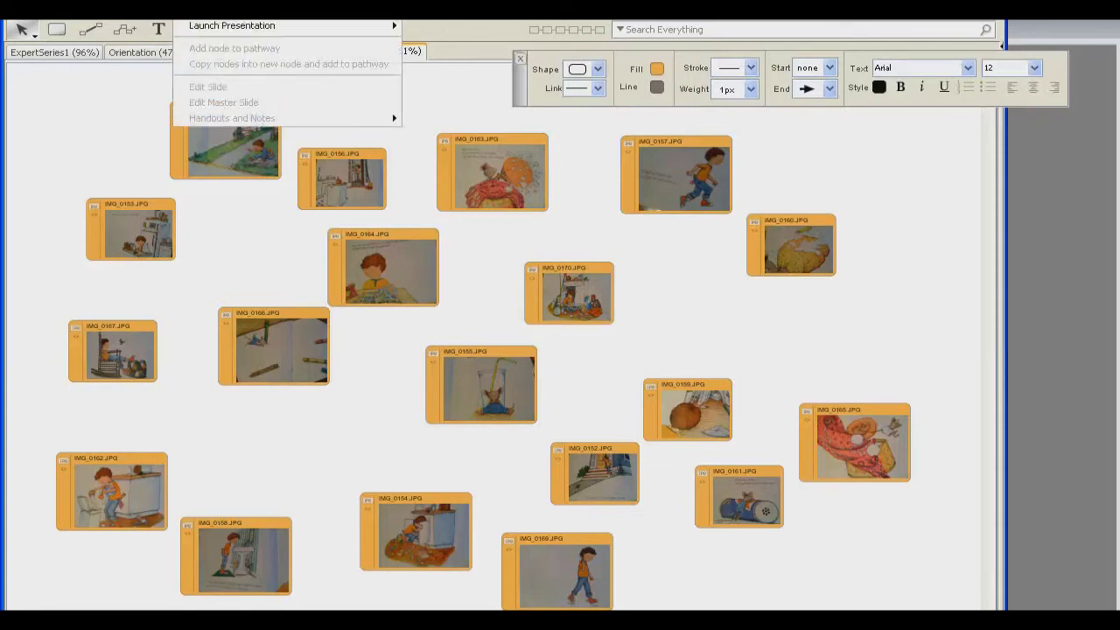
pyautogui.press('Left')
pyautogui.press('Left')
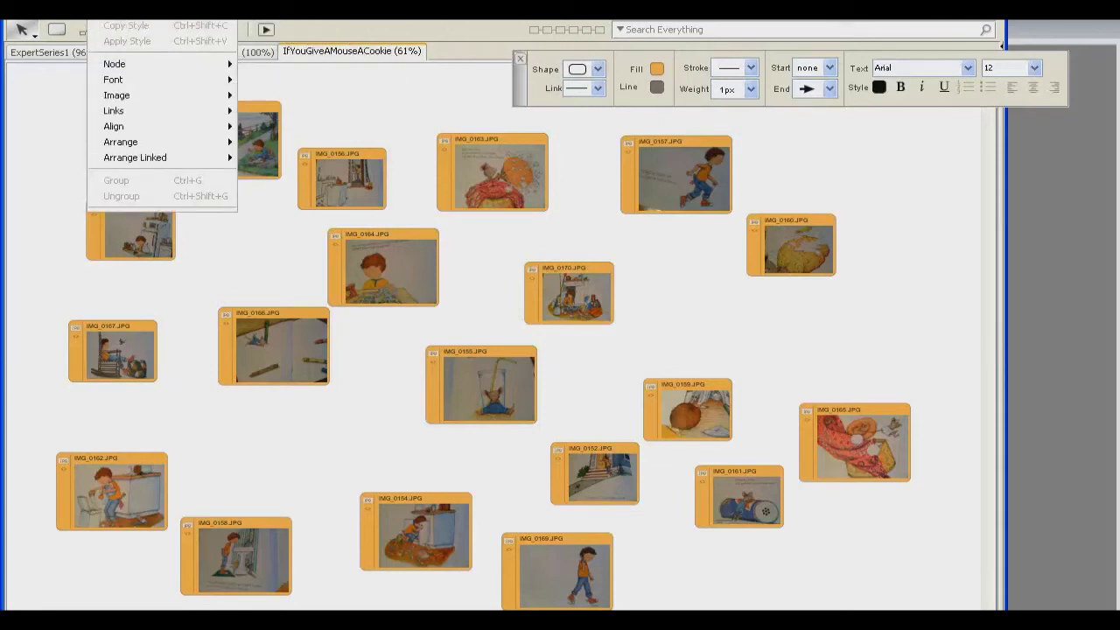
pyautogui.press('Escape')
# Step: Check the Presentation commands once more, then select the IMG_0151.JPG photo node
pyautogui.click(183, 29)
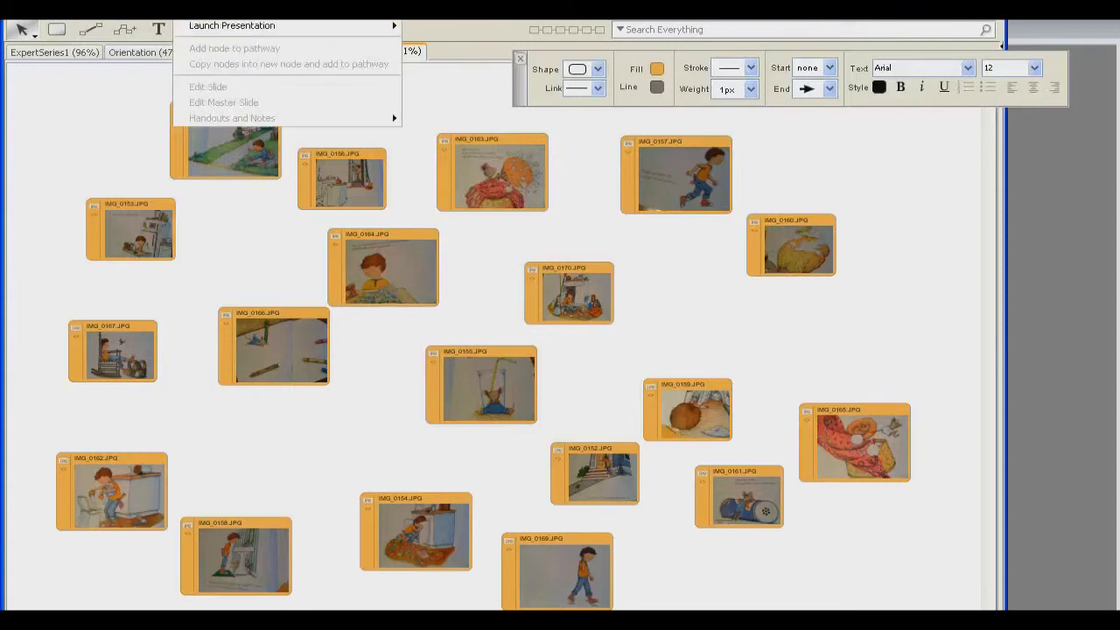
pyautogui.press('Escape')
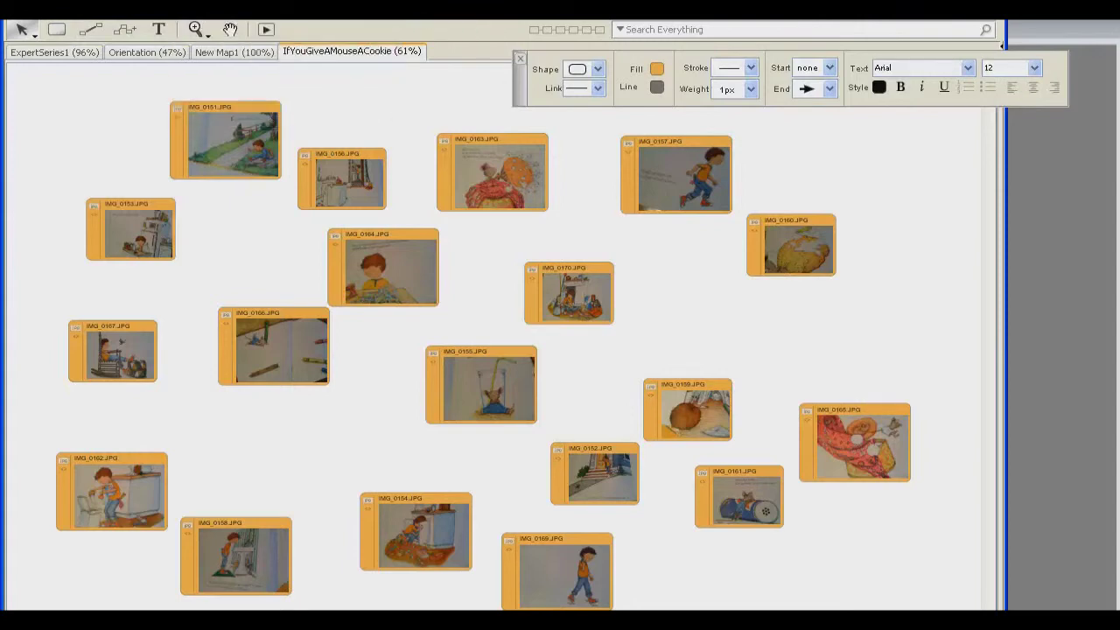
pyautogui.click(224, 173)
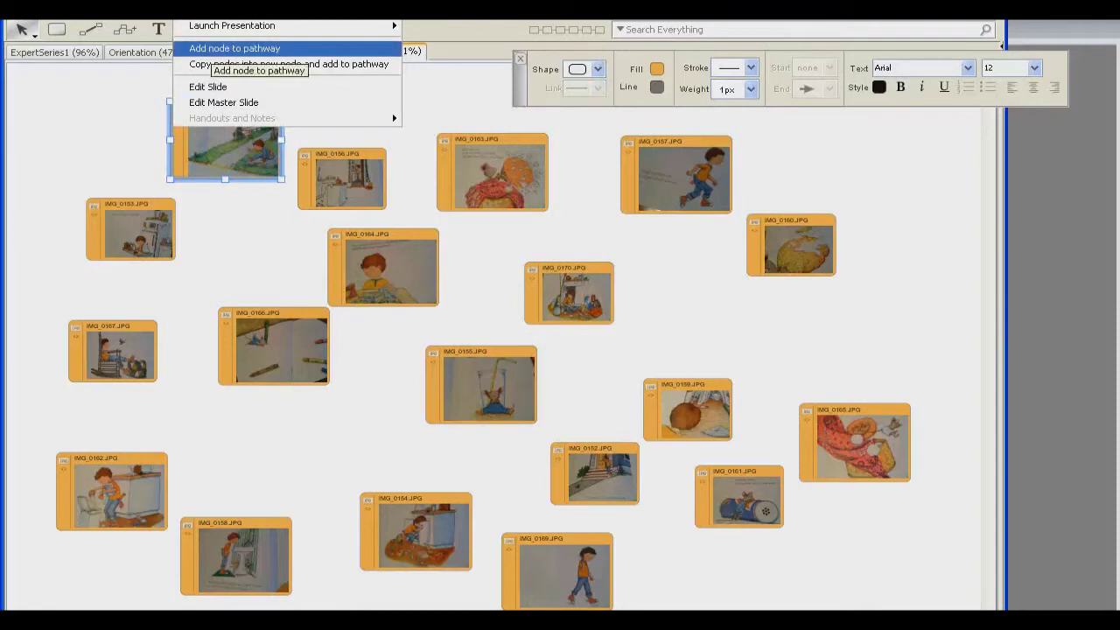
# Step: Add IMG_0151.JPG to a new pathway and move the Pathways panel off the photos
pyautogui.click(235, 48)
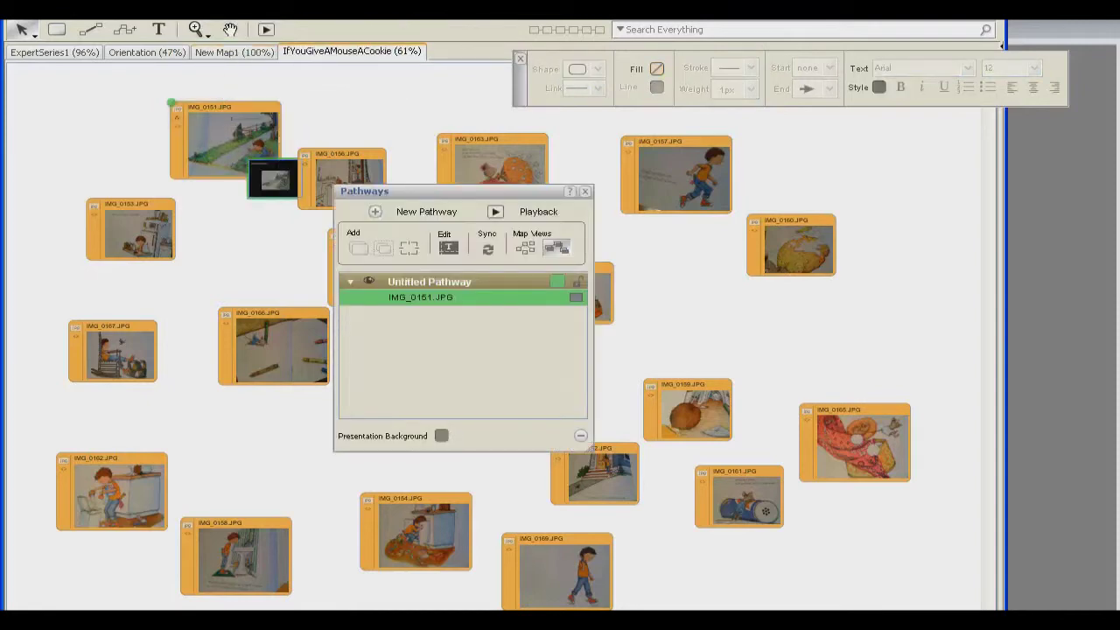
pyautogui.moveTo(393, 191); pyautogui.dragTo(674, 192)
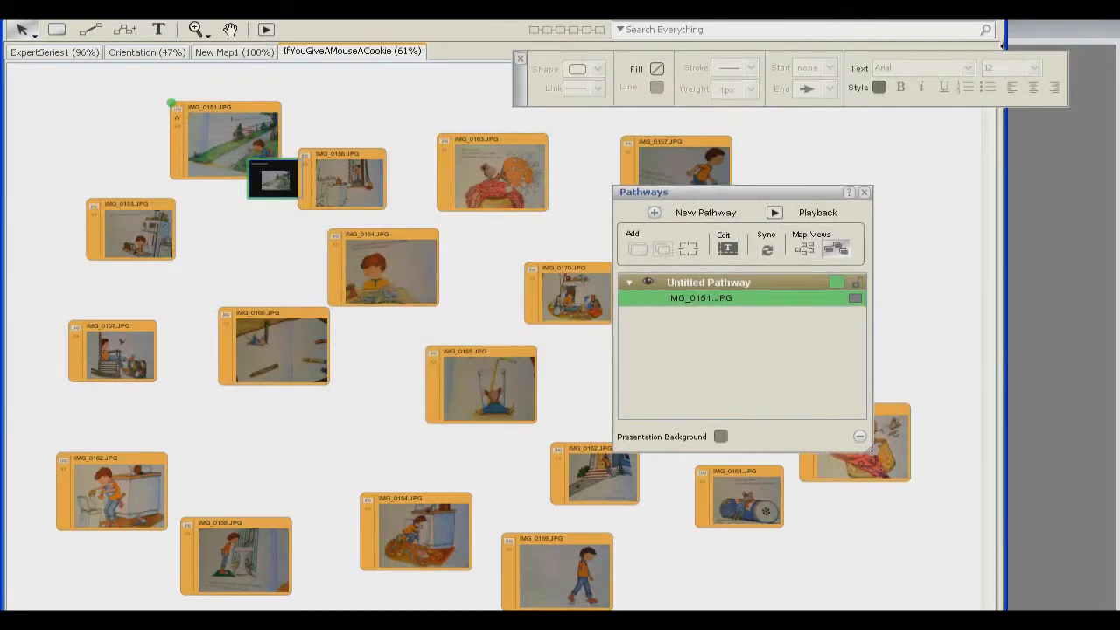
pyautogui.moveTo(350, 184); pyautogui.dragTo(365, 138)
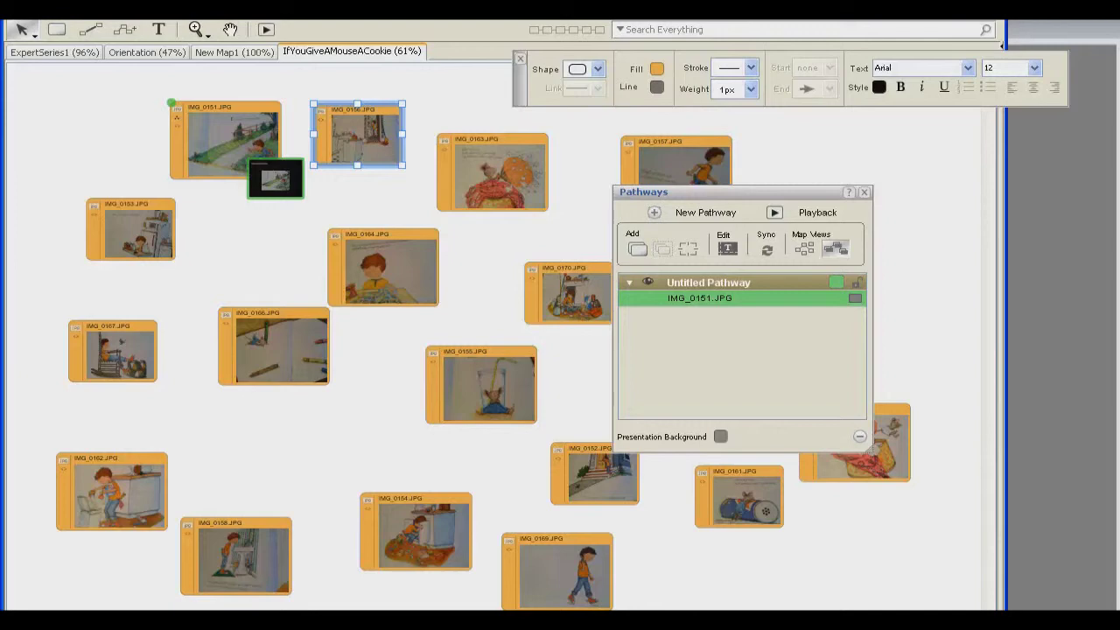
pyautogui.moveTo(643, 191); pyautogui.dragTo(651, 289)
# Step: Arrange IMG_0152 and IMG_0153 down the left side and add IMG_0153 as the third pathway stop
pyautogui.moveTo(584, 473); pyautogui.dragTo(95, 179)
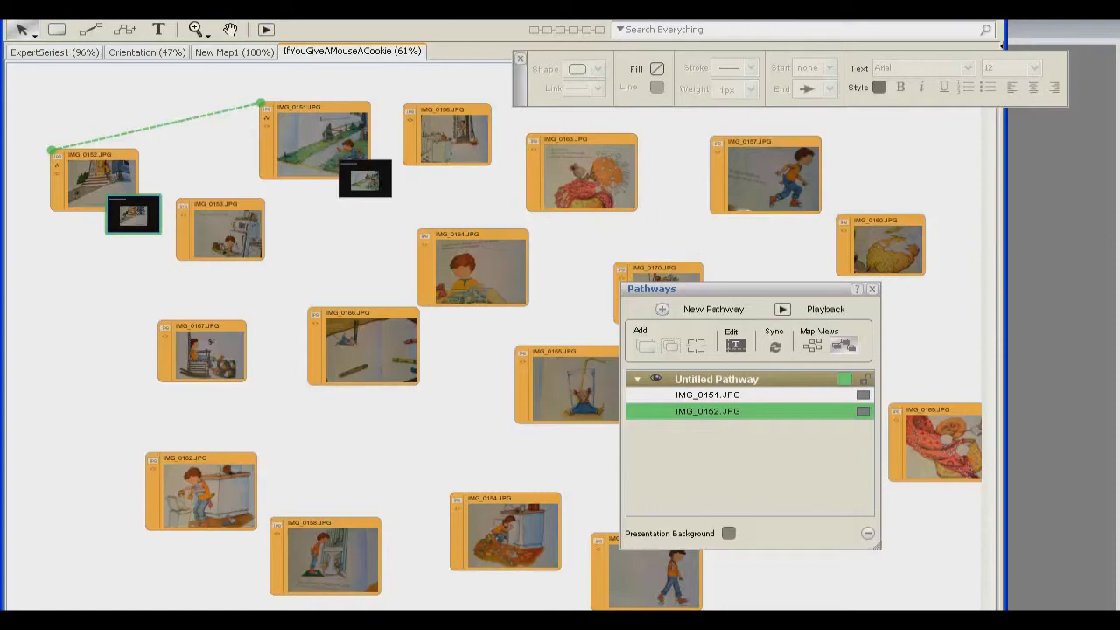
pyautogui.moveTo(744, 289)
pyautogui.mouseDown()
pyautogui.moveTo(840, 399)
pyautogui.moveTo(846, 295)
pyautogui.moveTo(535, 278)
pyautogui.moveTo(492, 289)
pyautogui.moveTo(499, 323)
pyautogui.moveTo(523, 290)
pyautogui.moveTo(644, 256)
pyautogui.moveTo(698, 255)
pyautogui.moveTo(745, 270)
pyautogui.mouseUp()
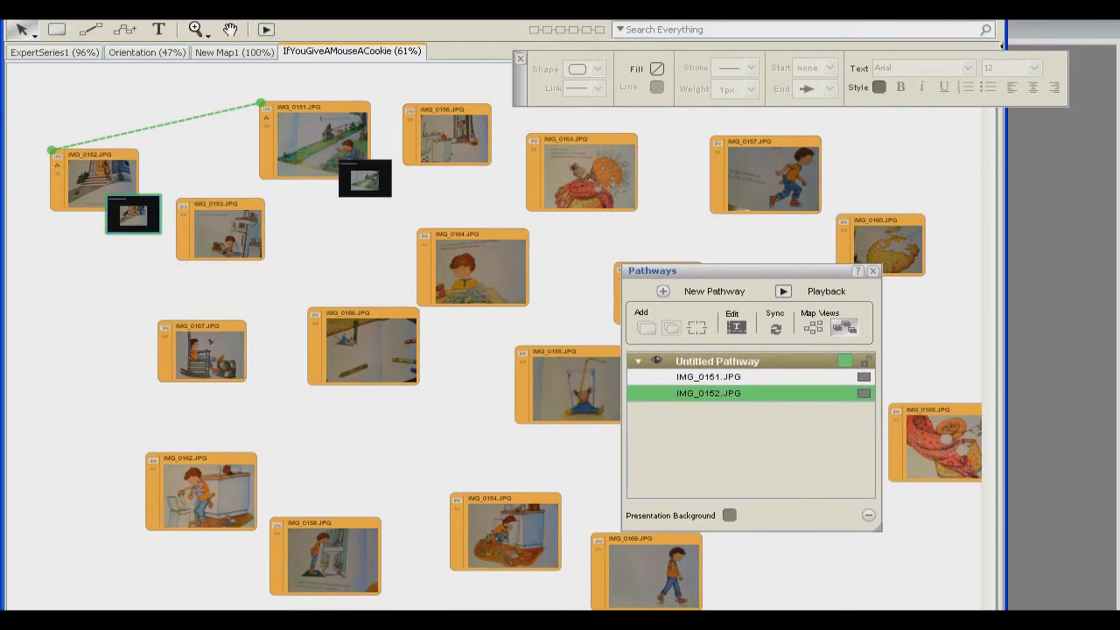
pyautogui.moveTo(218, 229); pyautogui.dragTo(69, 298)
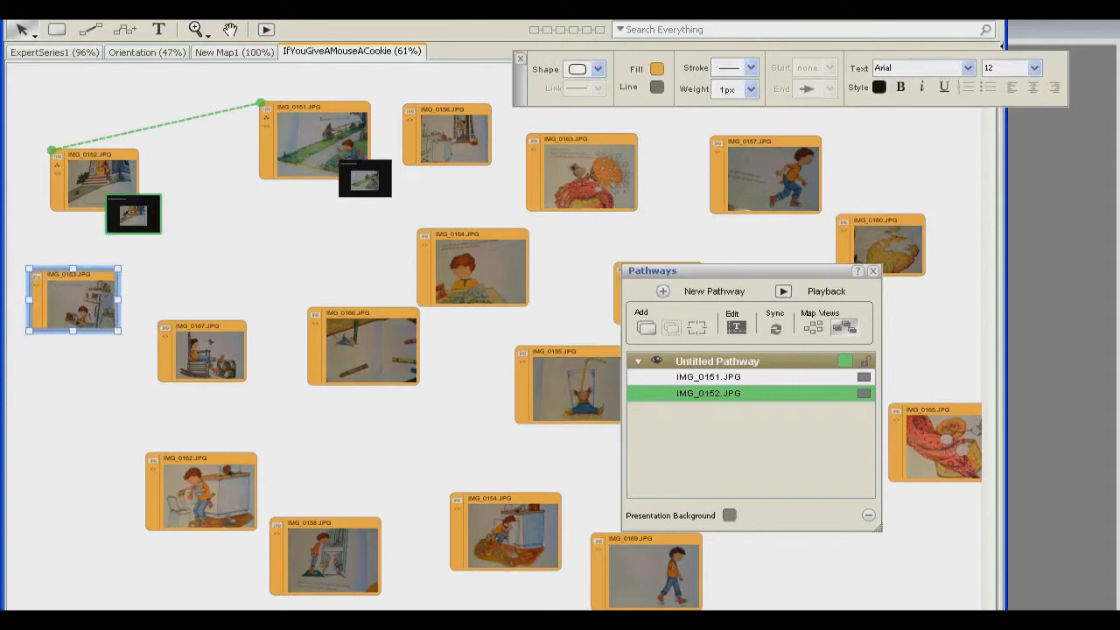
pyautogui.click(646, 328)
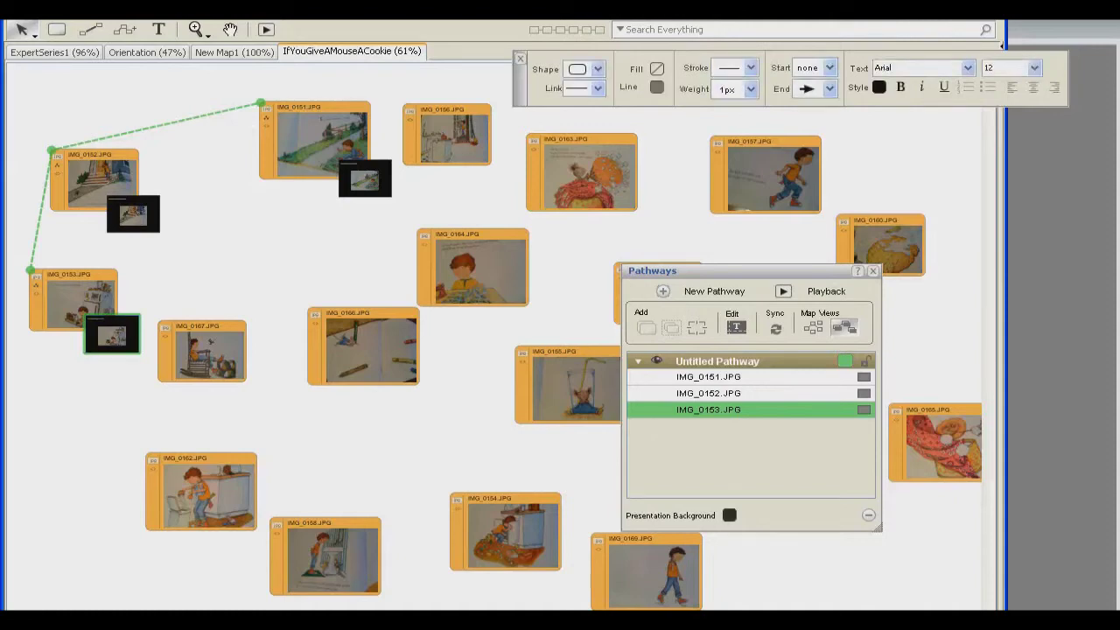
# Step: Close the formatting toolbar and launch the Untitled Pathway as a full-screen presentation
pyautogui.click(519, 58)
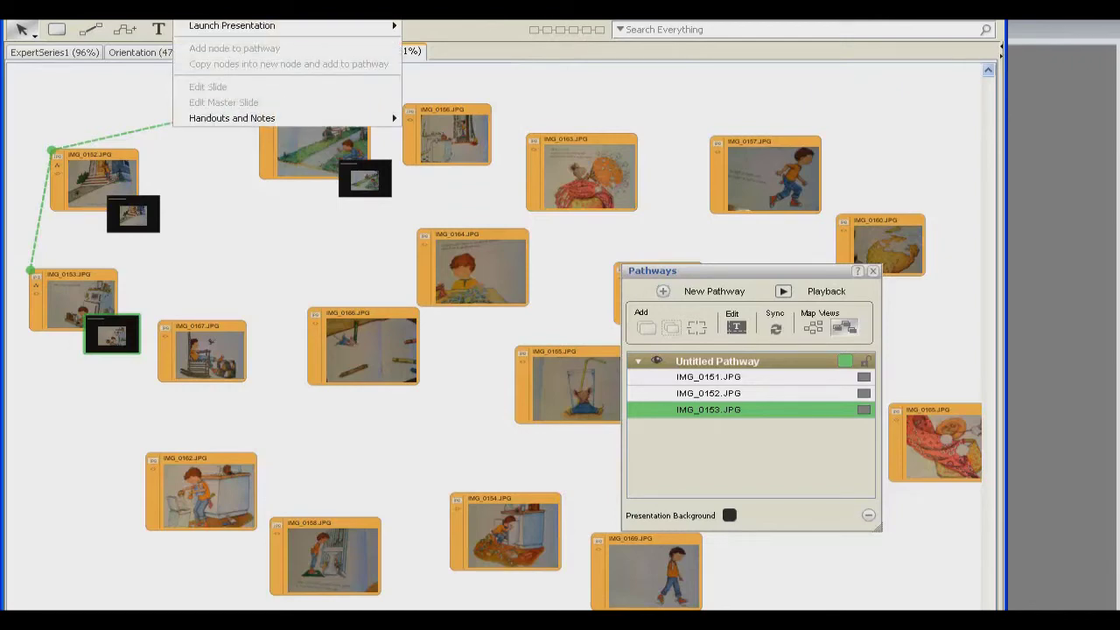
pyautogui.moveTo(262, 26)
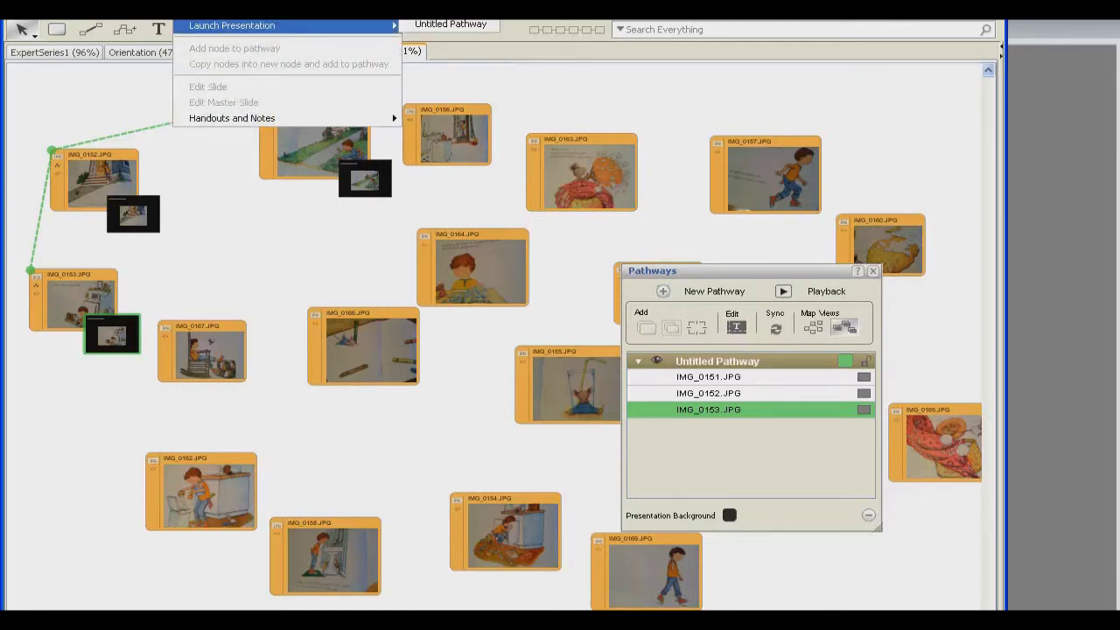
pyautogui.click(450, 25)
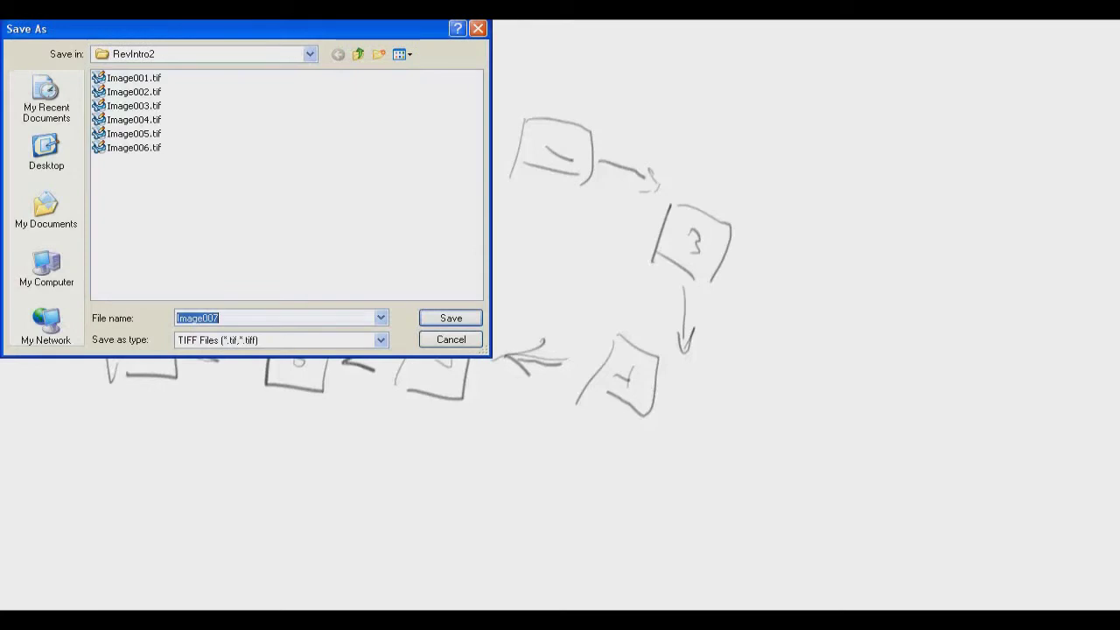
# Step: Confirm saving the sketch as TIFF Image007 in the RevIntro2 folder
pyautogui.press('Return')
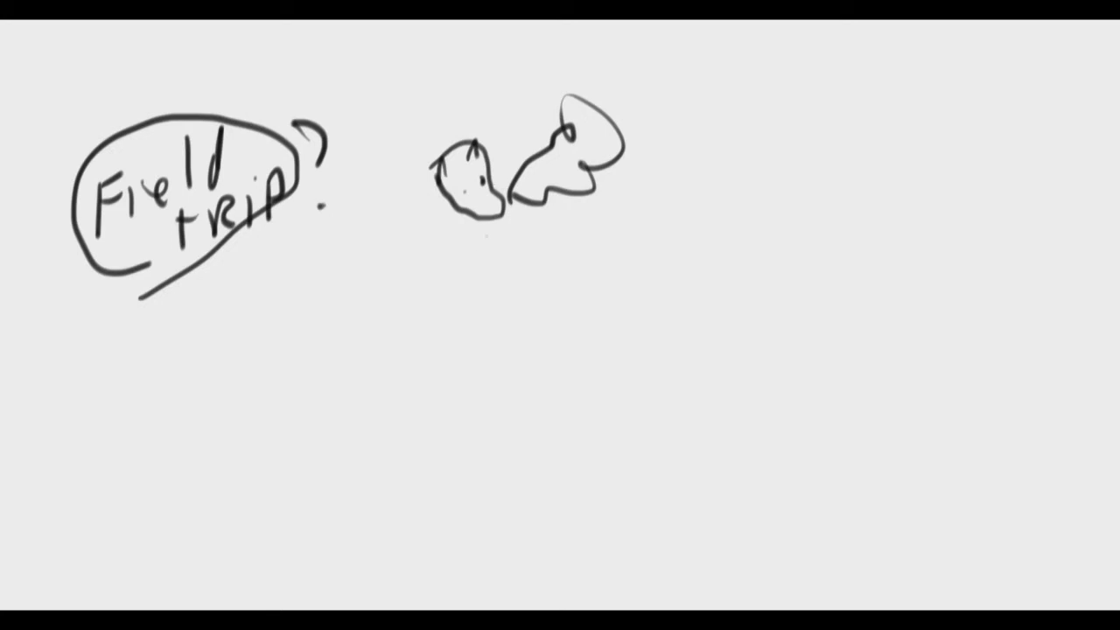
# Step: Draw a question mark below the two blob shapes
pyautogui.moveTo(475, 247); pyautogui.dragTo(495, 278)
# Step: Dot the question mark, outline a tall box, and sketch a small figure with a line at right
pyautogui.click(502, 299)
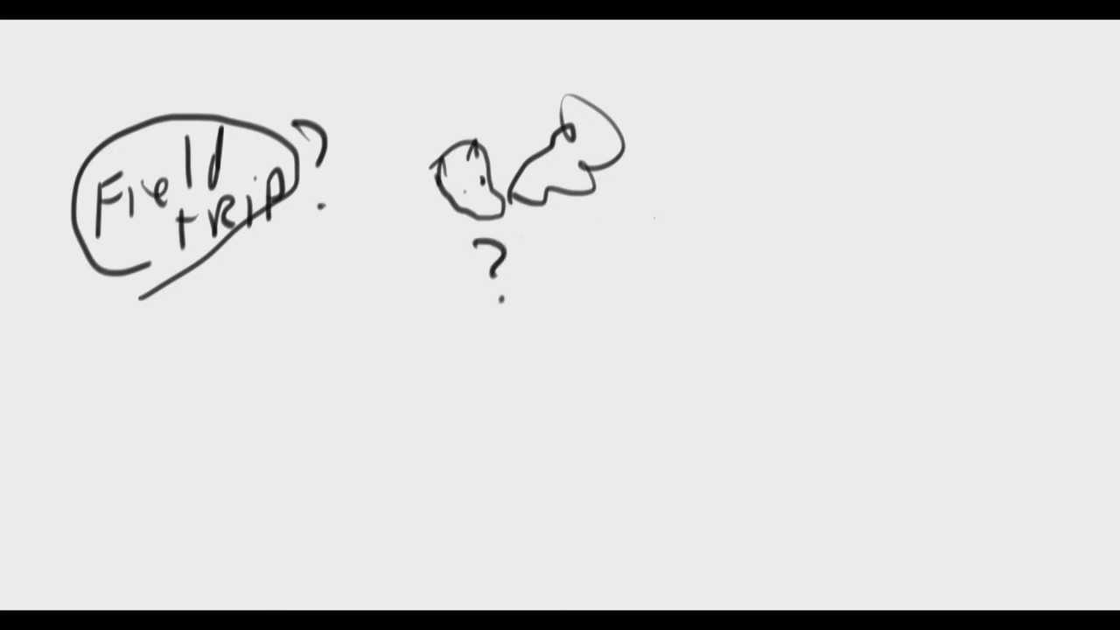
pyautogui.moveTo(654, 194); pyautogui.dragTo(666, 308)
pyautogui.moveTo(658, 203)
pyautogui.mouseDown()
pyautogui.moveTo(700, 152)
pyautogui.moveTo(749, 184)
pyautogui.moveTo(742, 262)
pyautogui.mouseUp()
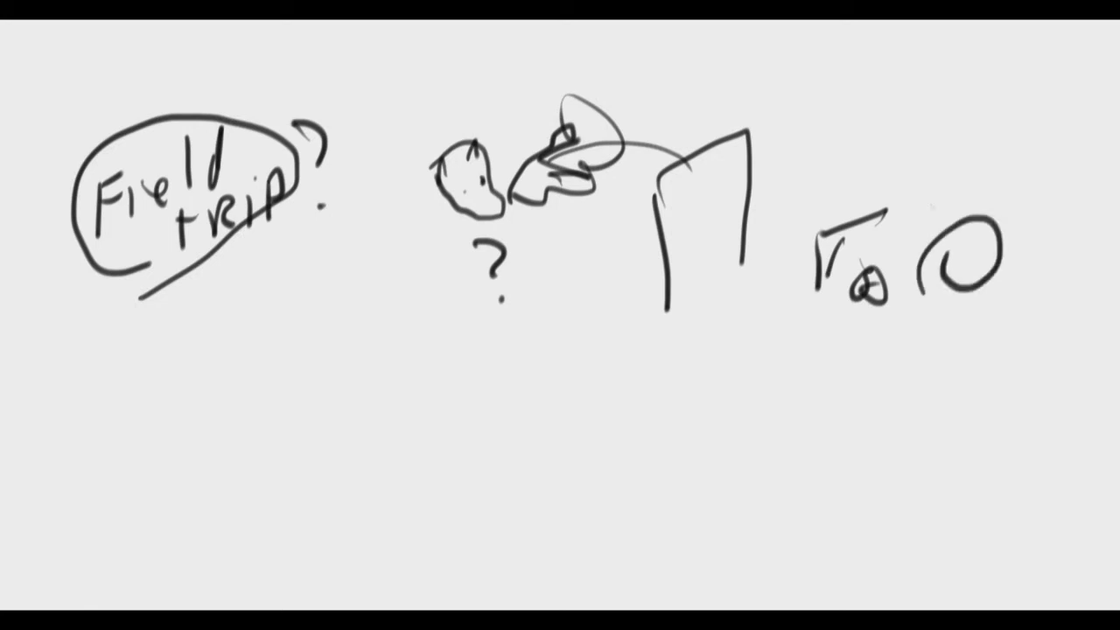
pyautogui.moveTo(938, 208)
pyautogui.mouseDown()
pyautogui.moveTo(929, 154)
pyautogui.moveTo(900, 142)
pyautogui.moveTo(901, 154)
pyautogui.mouseUp()
pyautogui.moveTo(843, 174)
pyautogui.mouseDown()
pyautogui.moveTo(913, 172)
pyautogui.moveTo(863, 189)
pyautogui.moveTo(898, 185)
pyautogui.moveTo(878, 219)
pyautogui.moveTo(923, 208)
pyautogui.moveTo(924, 231)
pyautogui.moveTo(905, 244)
pyautogui.mouseUp()
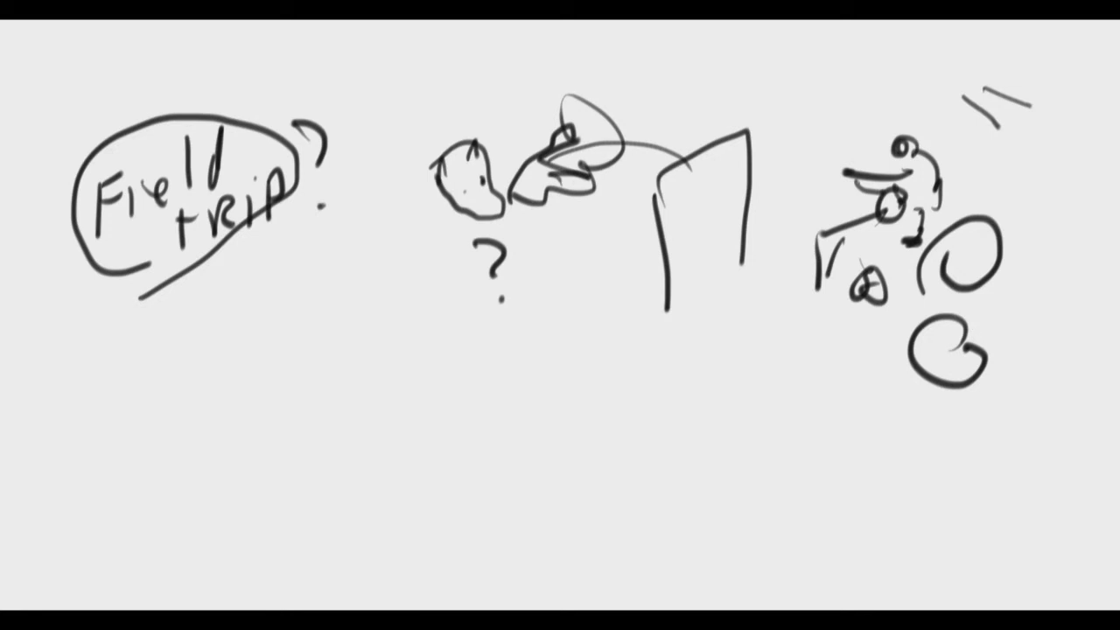
# Step: Draw a long wavy line across the lower canvas with dotted question marks to its left
pyautogui.moveTo(857, 404)
pyautogui.mouseDown()
pyautogui.moveTo(817, 382)
pyautogui.moveTo(536, 406)
pyautogui.moveTo(437, 457)
pyautogui.moveTo(314, 437)
pyautogui.moveTo(244, 477)
pyautogui.mouseUp()
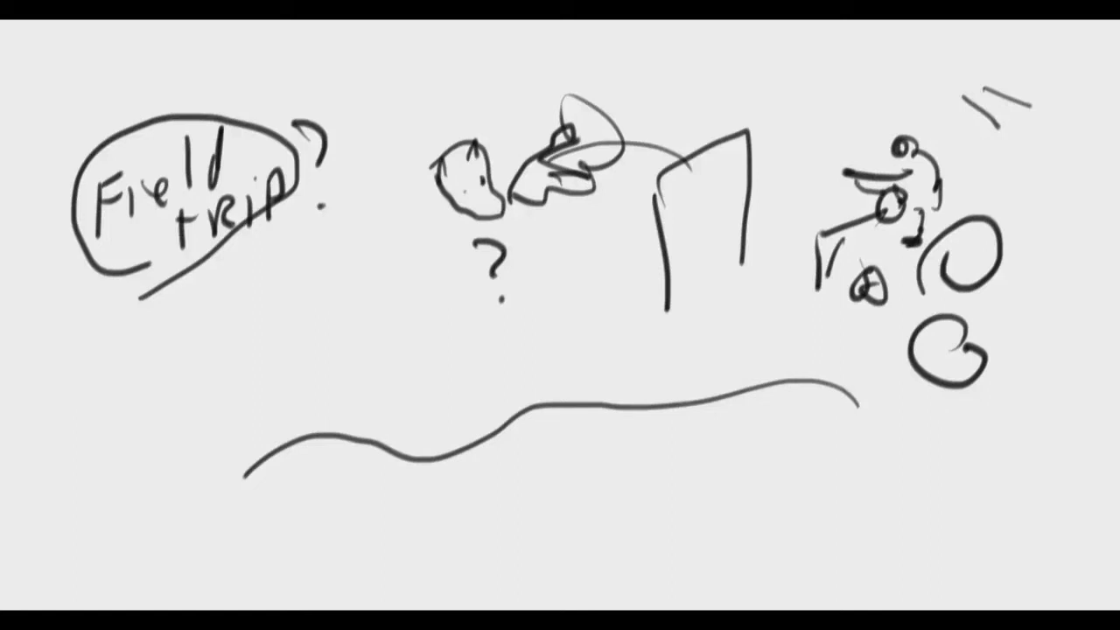
pyautogui.moveTo(220, 404)
pyautogui.mouseDown()
pyautogui.moveTo(248, 403)
pyautogui.moveTo(239, 430)
pyautogui.mouseUp()
pyautogui.click(239, 453)
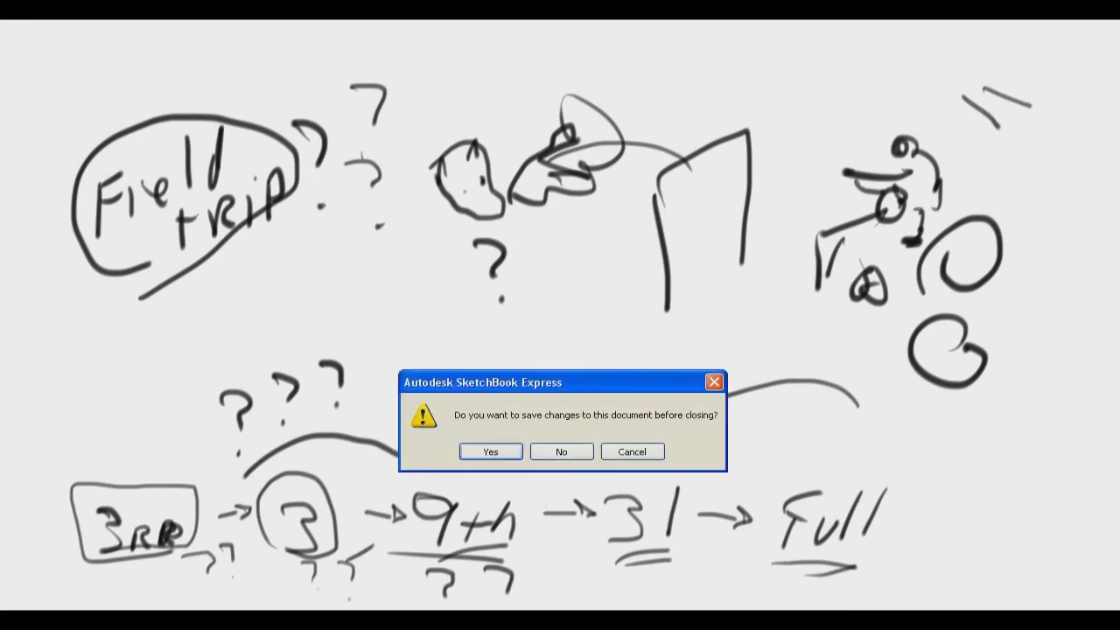
# Step: Confirm saving the field-trip sketch before it closes
pyautogui.press('Return')
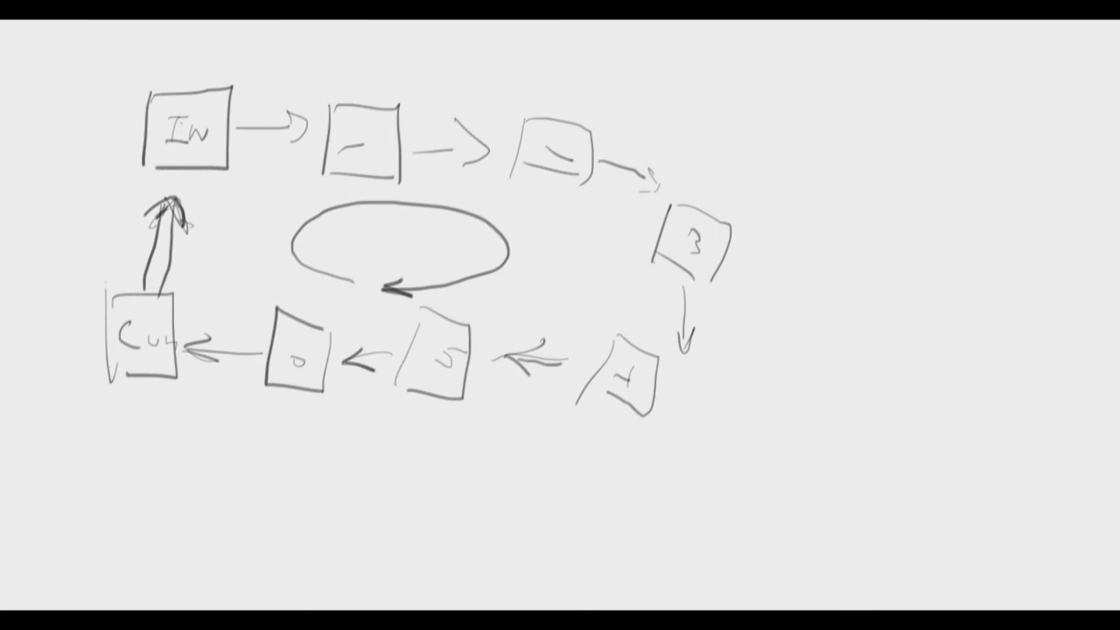
# Step: Close the reopened circular story sketch with its looping central arrow
pyautogui.hotkey('alt', 'F4')
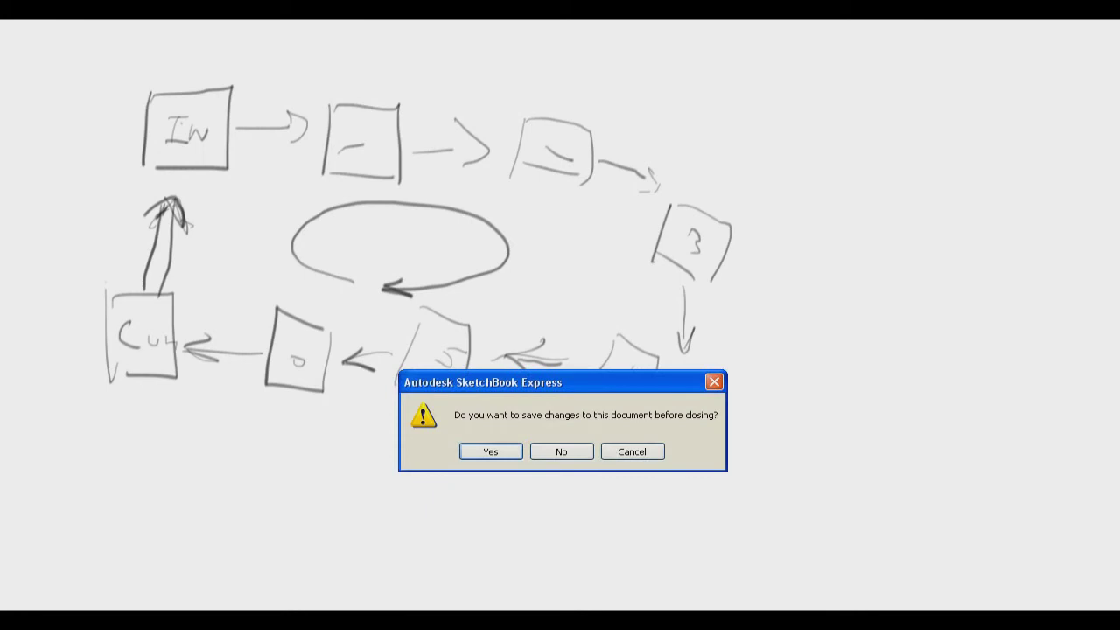